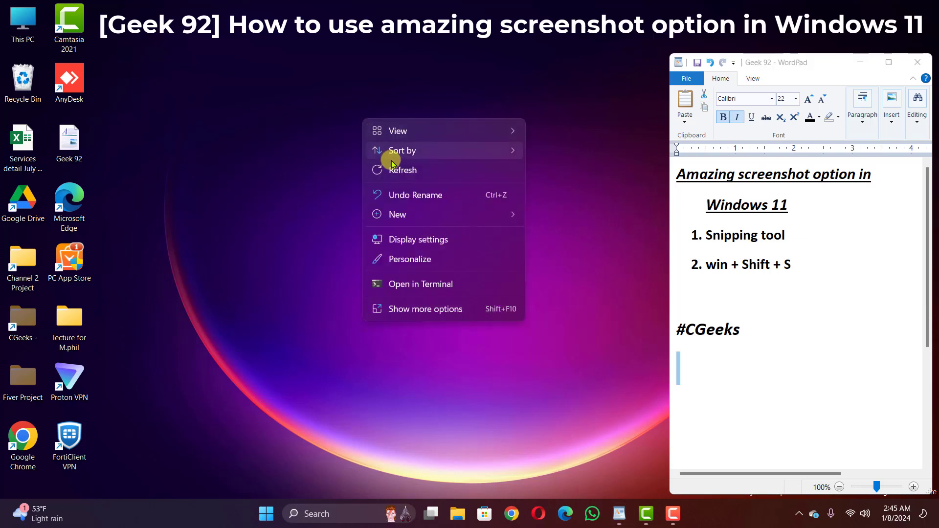
# In the WordPad notes, highlight the title, the 'Snipping tool' item, and the word 'win'.
pyautogui.click(394, 169)
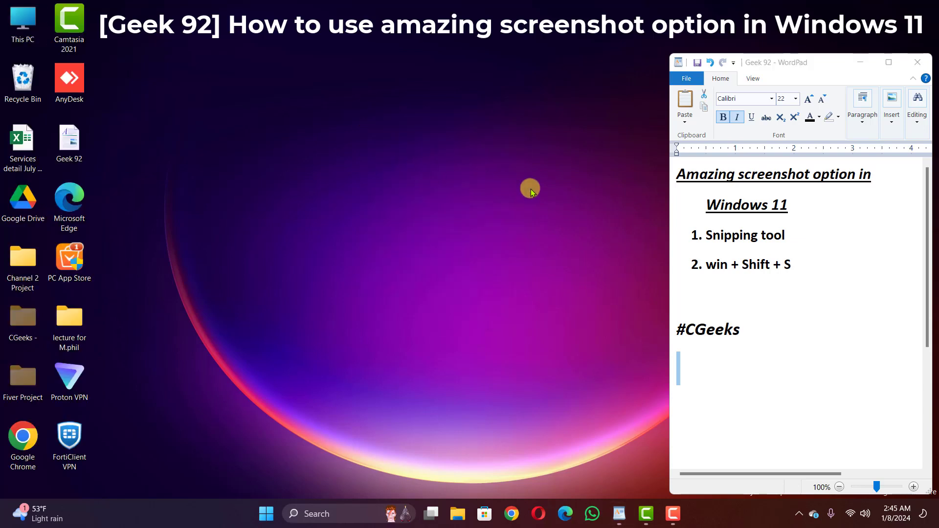
pyautogui.click(670, 182)
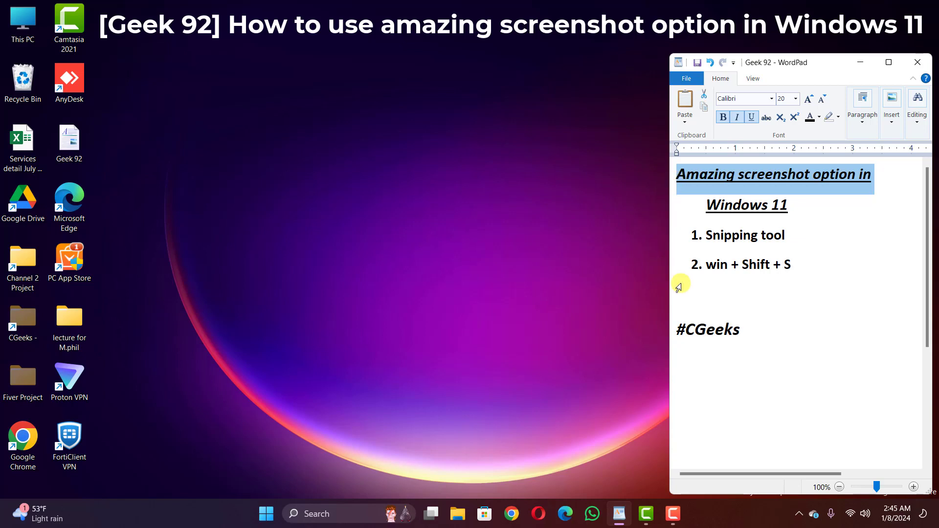
pyautogui.click(826, 372)
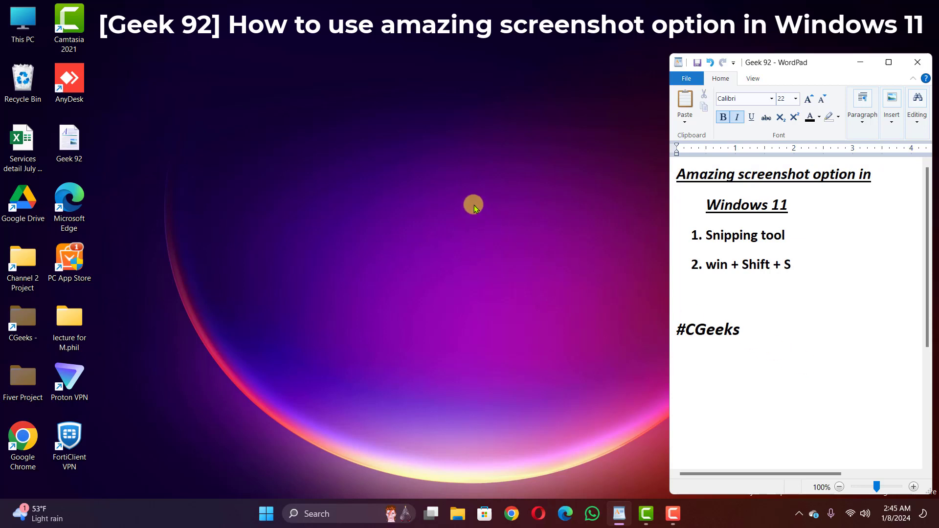
pyautogui.click(702, 238)
pyautogui.hotkey('ctrl', 'shift', 'Right')
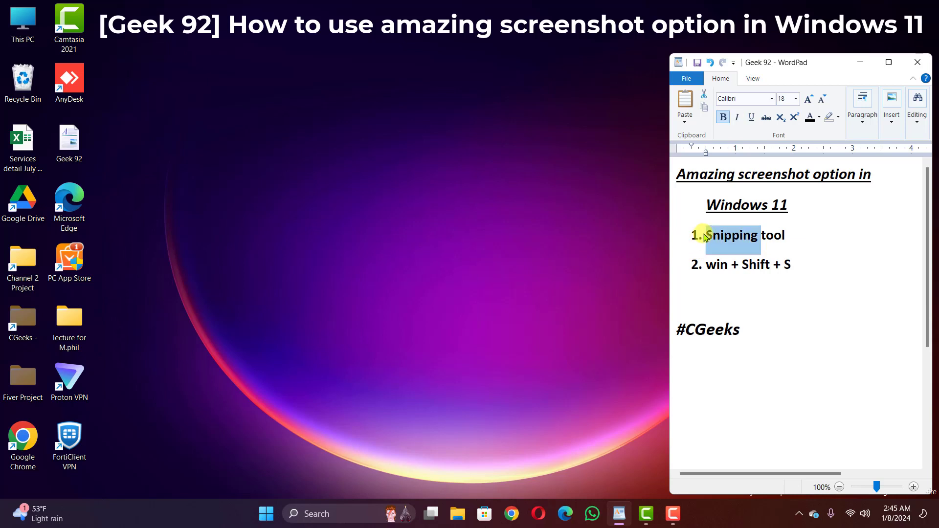
pyautogui.hotkey('ctrl', 'shift', 'Right')
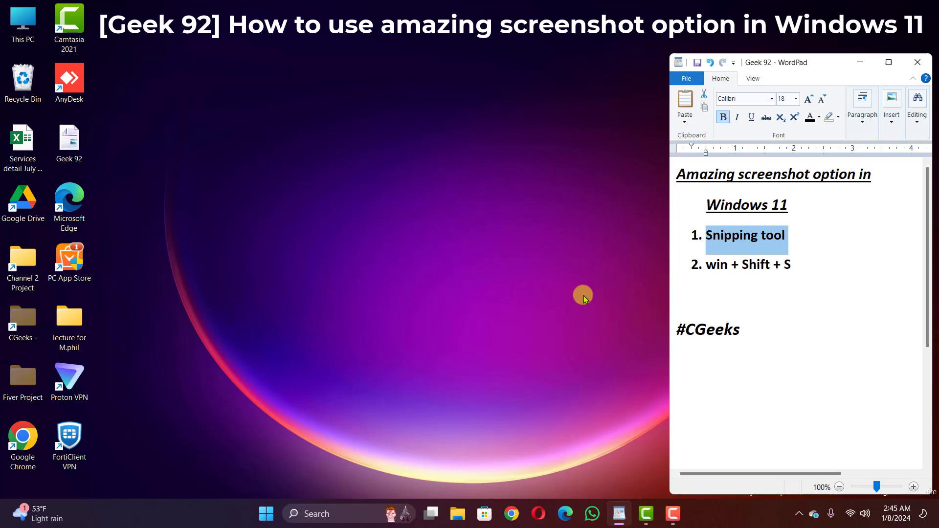
pyautogui.click(530, 289)
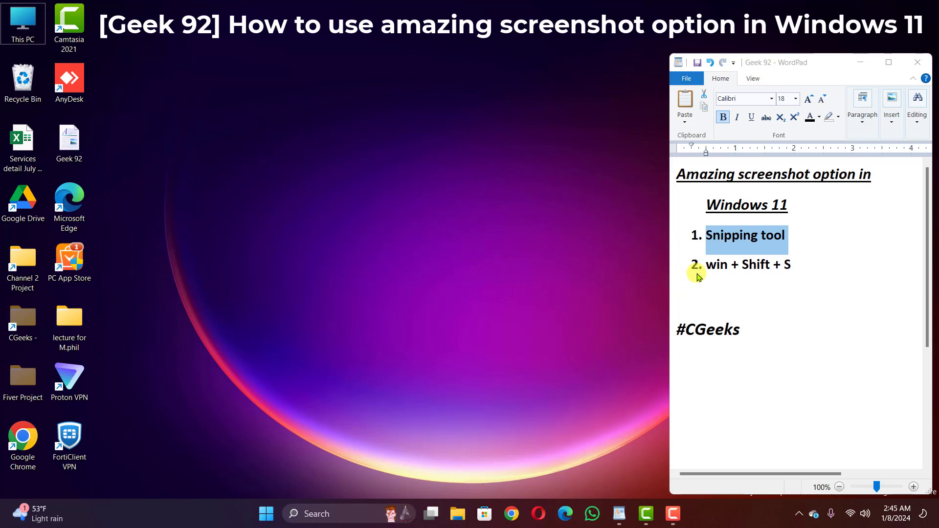
pyautogui.doubleClick(709, 266)
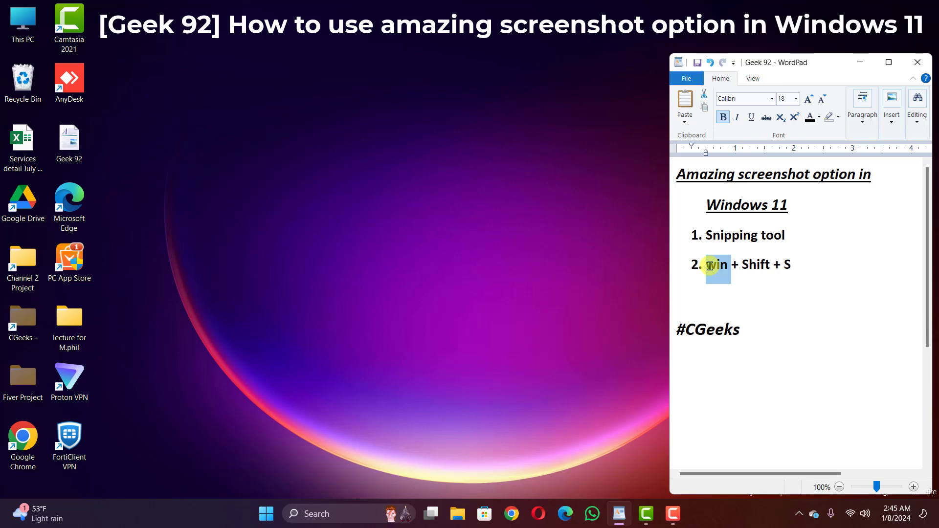
# Take a rectangular snip over the desktop area that includes the WordPad notes.
pyautogui.press('super+shift+s')
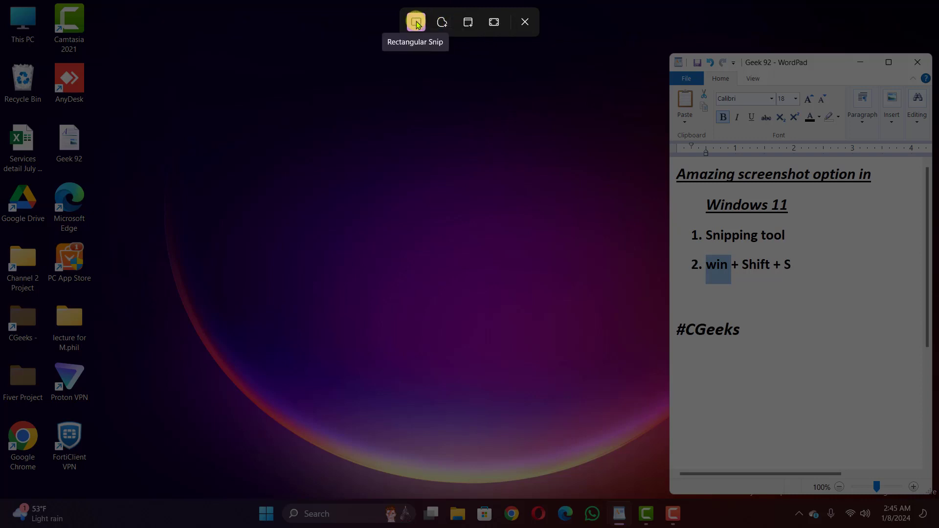
pyautogui.click(417, 24)
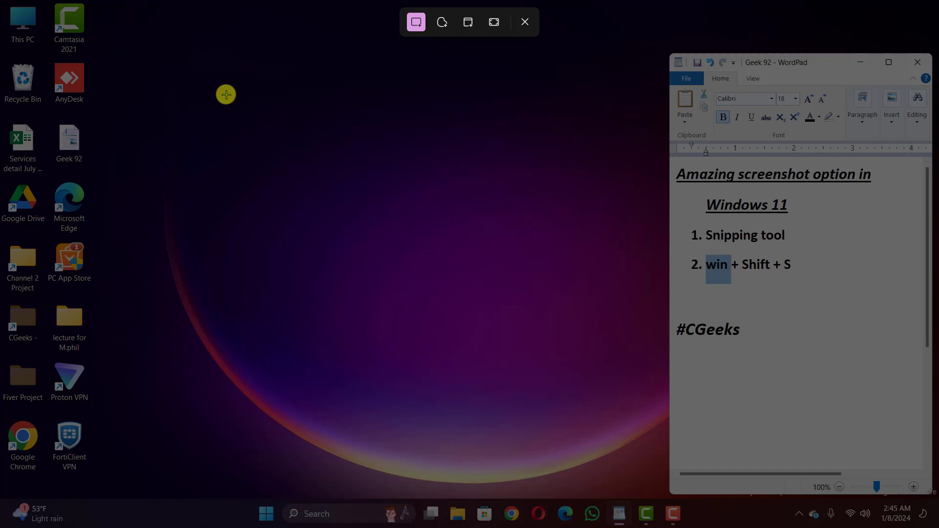
pyautogui.moveTo(226, 95)
pyautogui.mouseDown()
pyautogui.moveTo(789, 494)
pyautogui.moveTo(857, 377)
pyautogui.mouseUp()
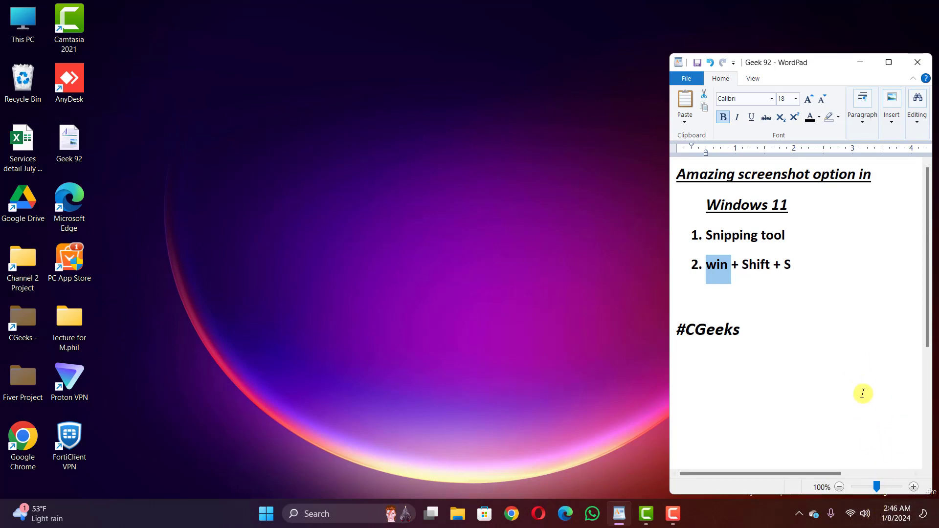
# Open the new snip from the notifications panel in the editor and select the Eraser.
pyautogui.click(935, 511)
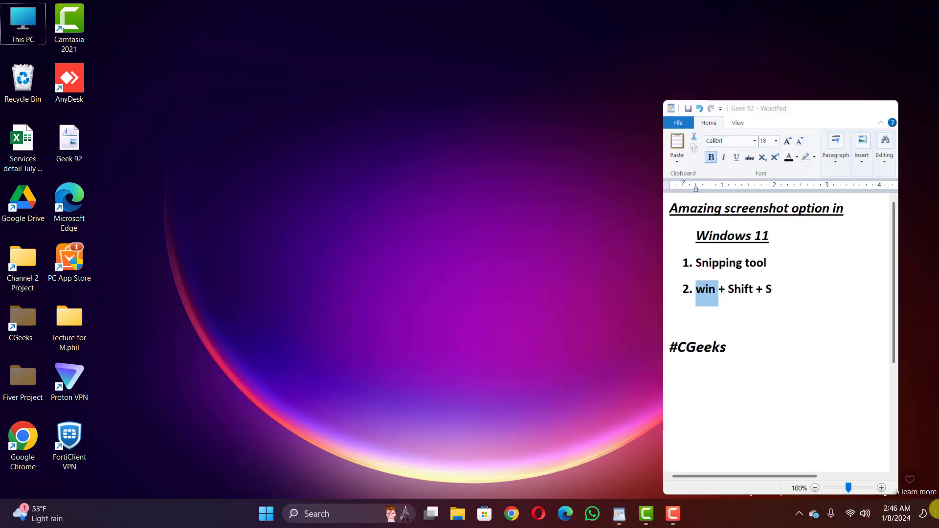
pyautogui.click(934, 511)
pyautogui.click(898, 518)
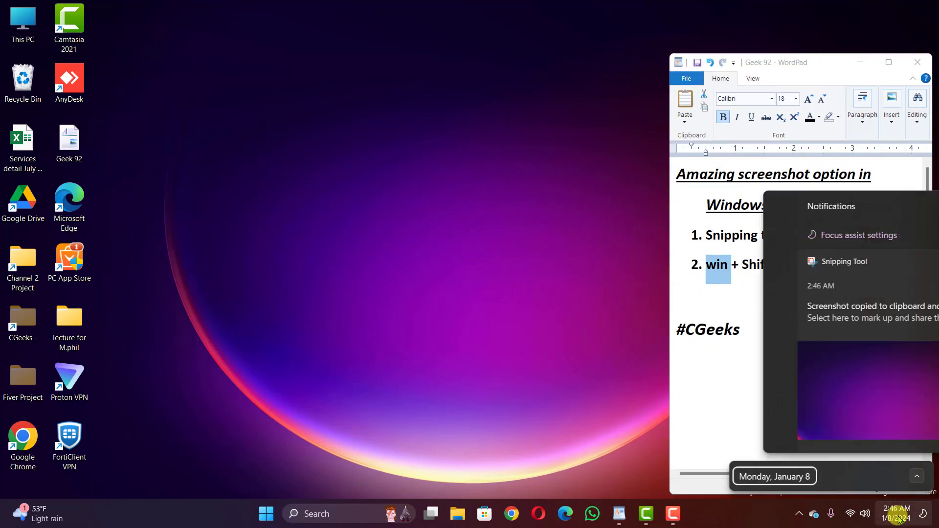
pyautogui.click(871, 416)
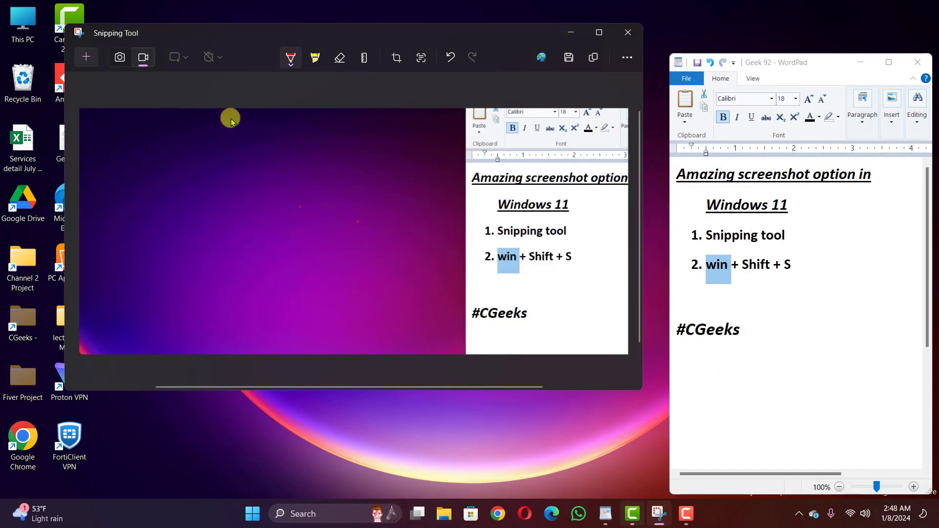
pyautogui.click(334, 63)
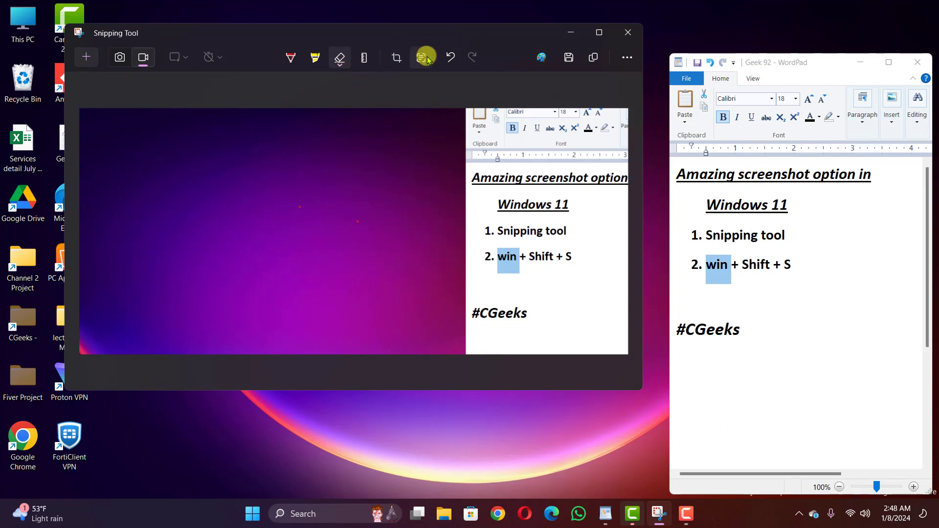
# Crop the snip inward from its top-right corner, trimming the WordPad ribbon.
pyautogui.click(394, 57)
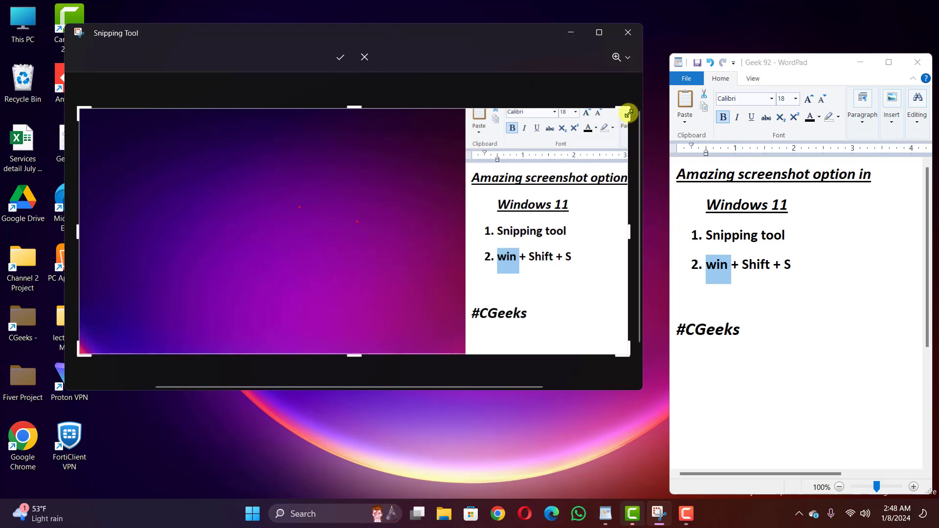
pyautogui.moveTo(624, 111); pyautogui.dragTo(524, 127)
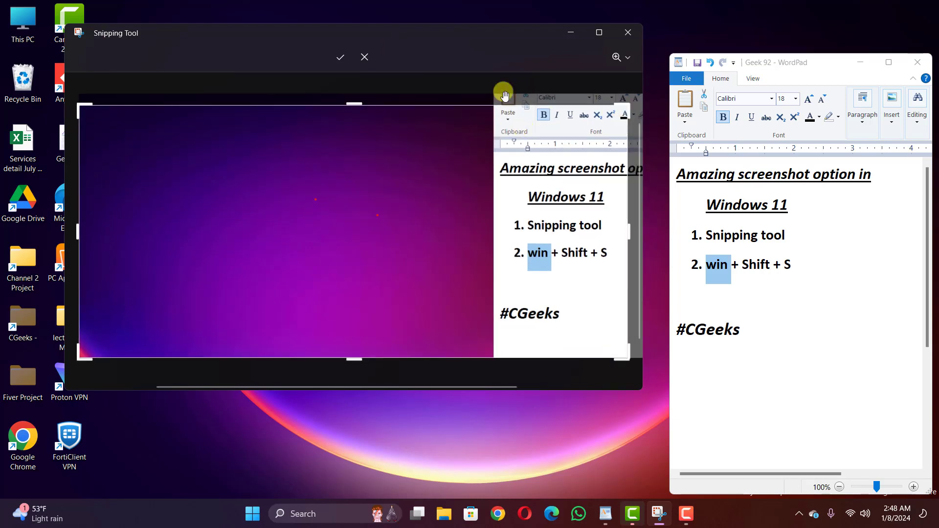
pyautogui.click(340, 59)
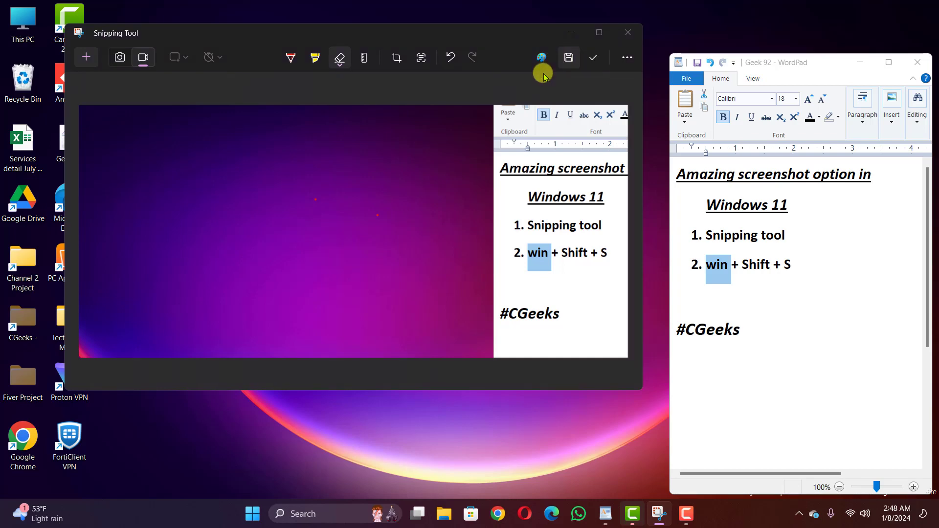
# Save the cropped snip to the Desktop as JPG file '1'.
pyautogui.hotkey('ctrl', 's')
pyautogui.scroll(2, 130, 139)
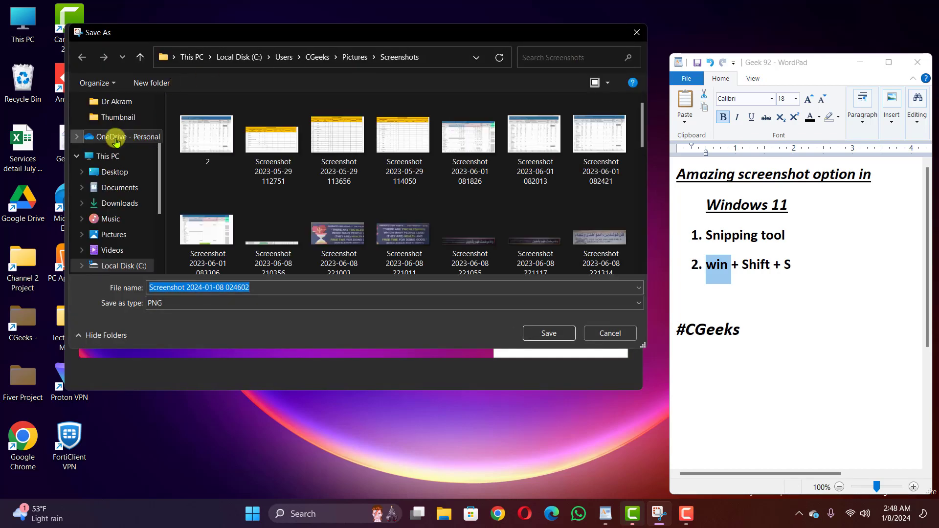
pyautogui.scroll(2, 117, 141)
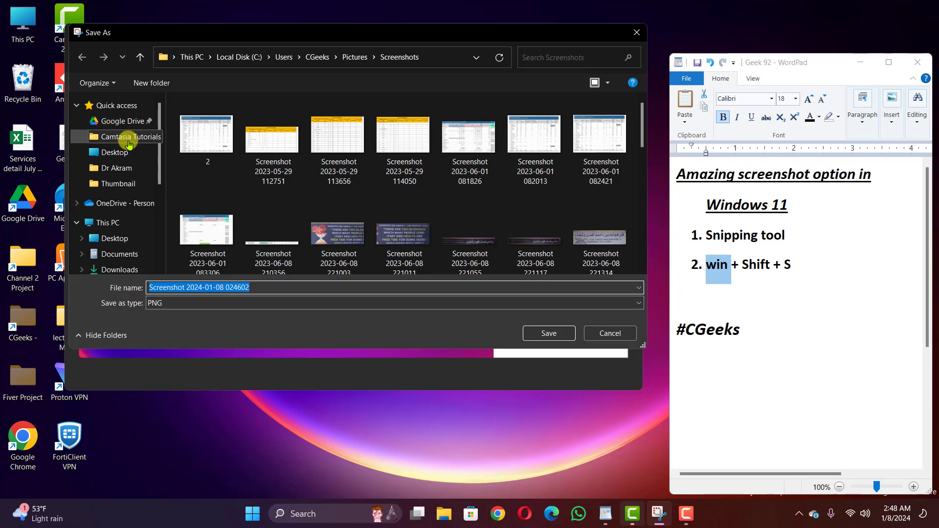
pyautogui.click(114, 152)
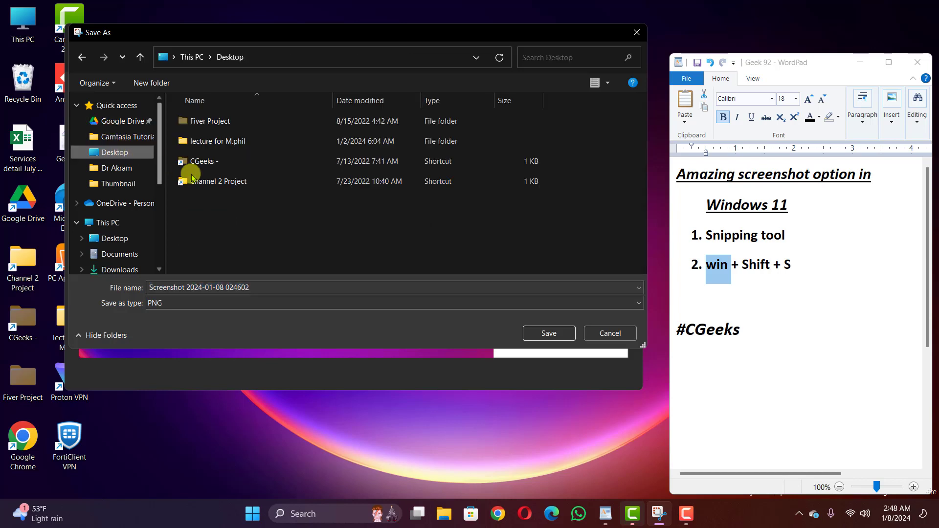
pyautogui.click(222, 290)
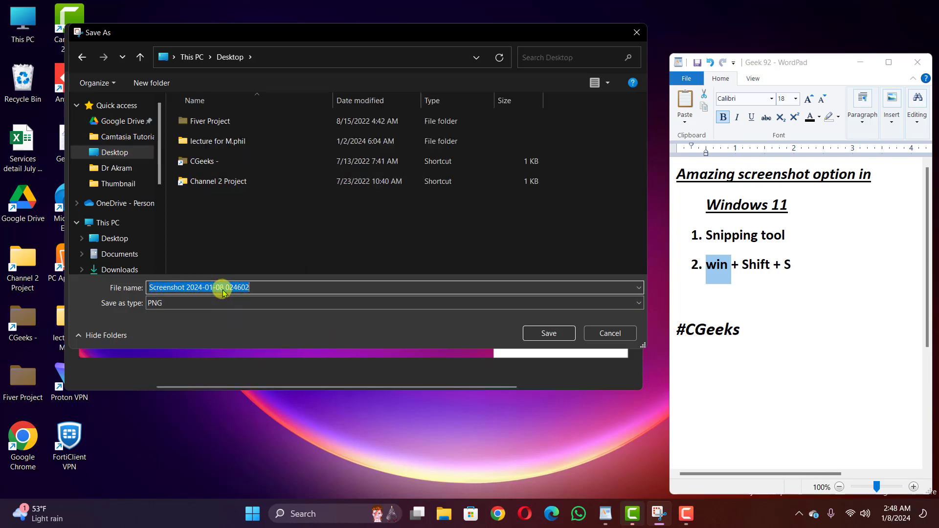
pyautogui.write('1')
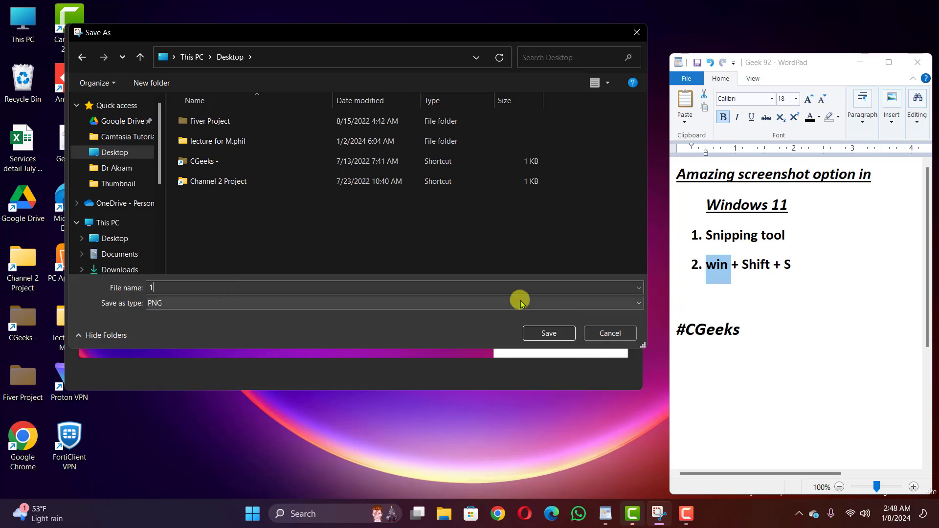
pyautogui.click(520, 303)
pyautogui.click(347, 326)
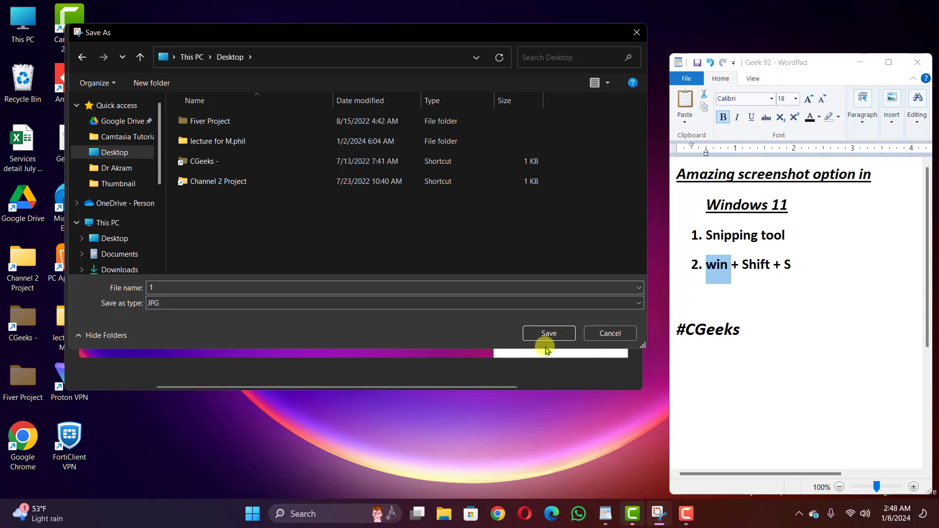
pyautogui.click(547, 333)
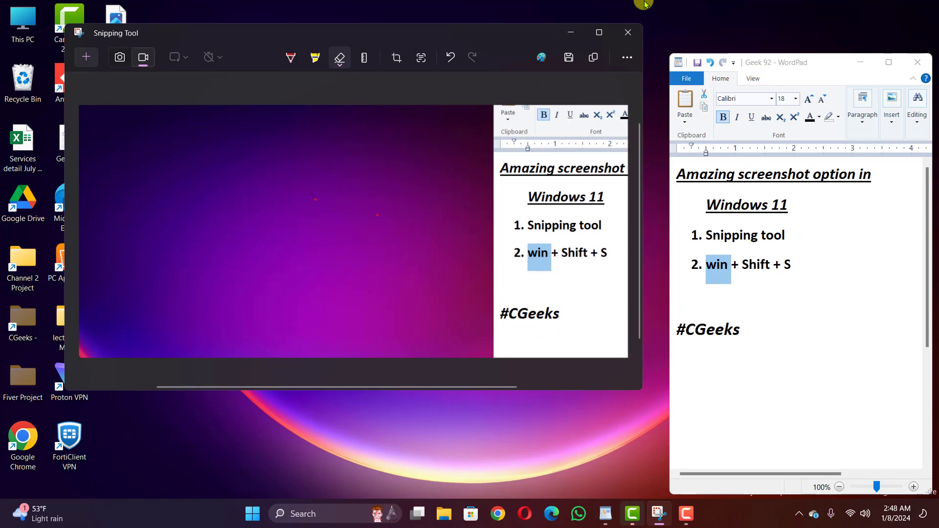
# Close the editor, then view image '1' from the desktop in Photos and close it.
pyautogui.click(628, 33)
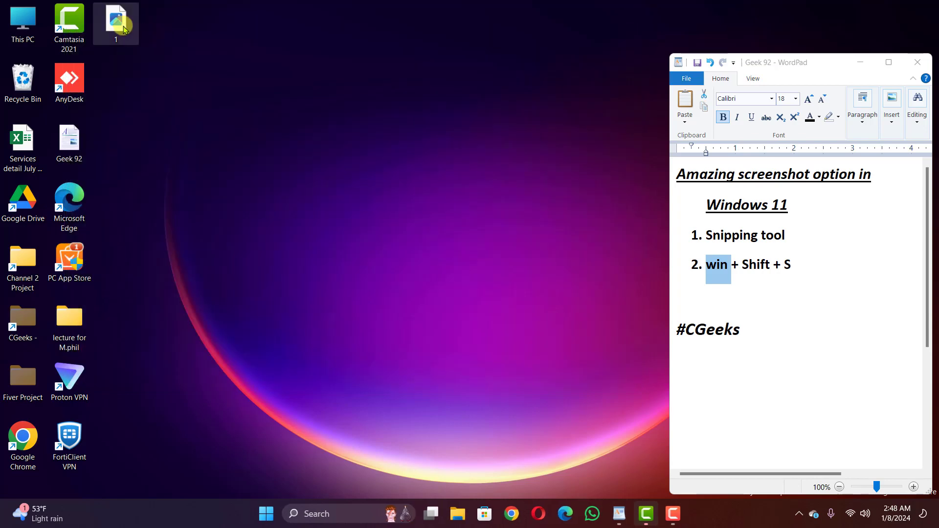
pyautogui.click(122, 29)
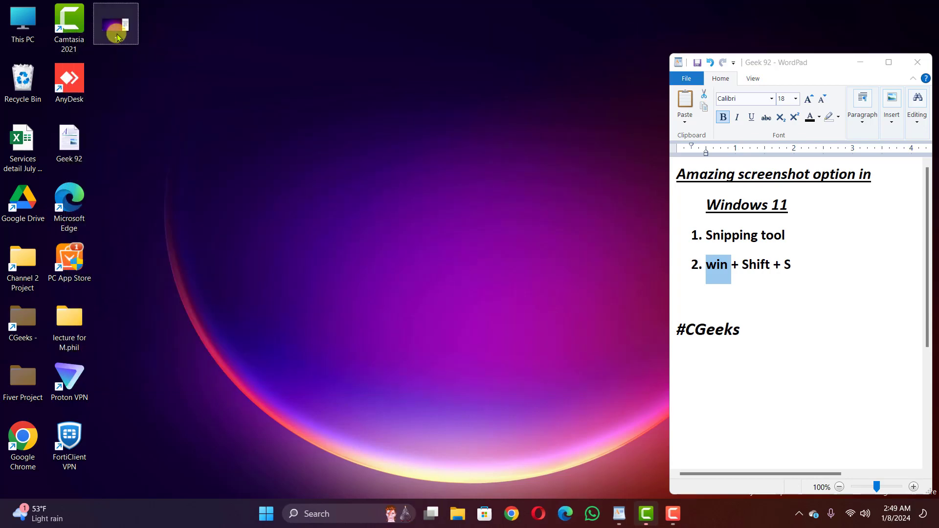
pyautogui.doubleClick(117, 37)
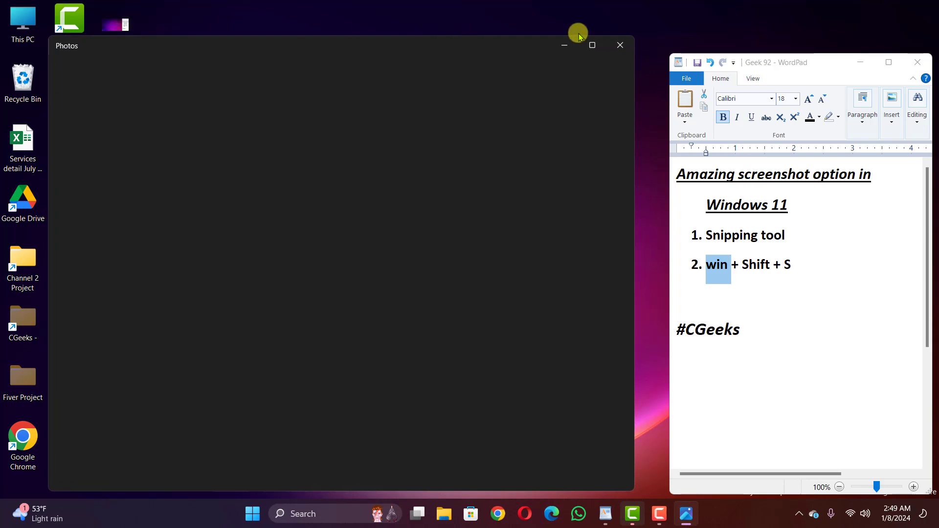
pyautogui.click(618, 46)
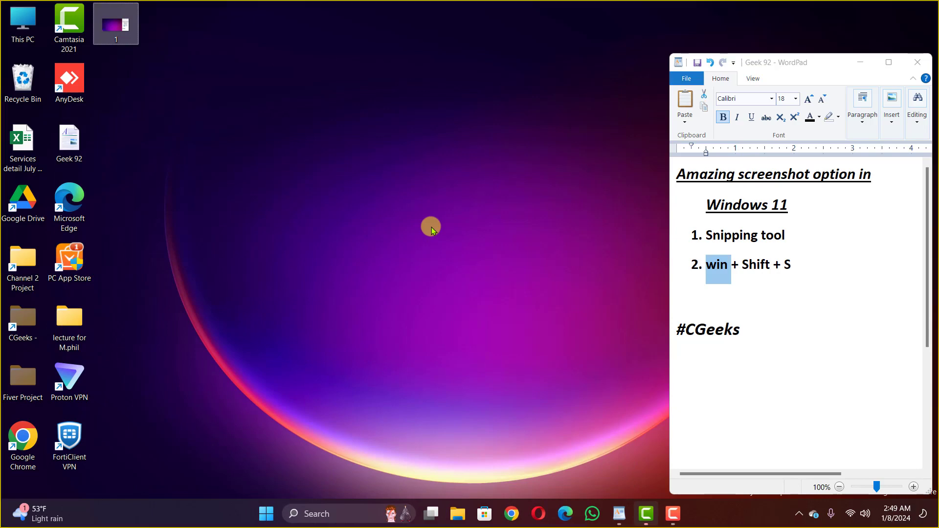
# Take a freeform snip around a small area on the desktop's left side.
pyautogui.press('super+shift+s')
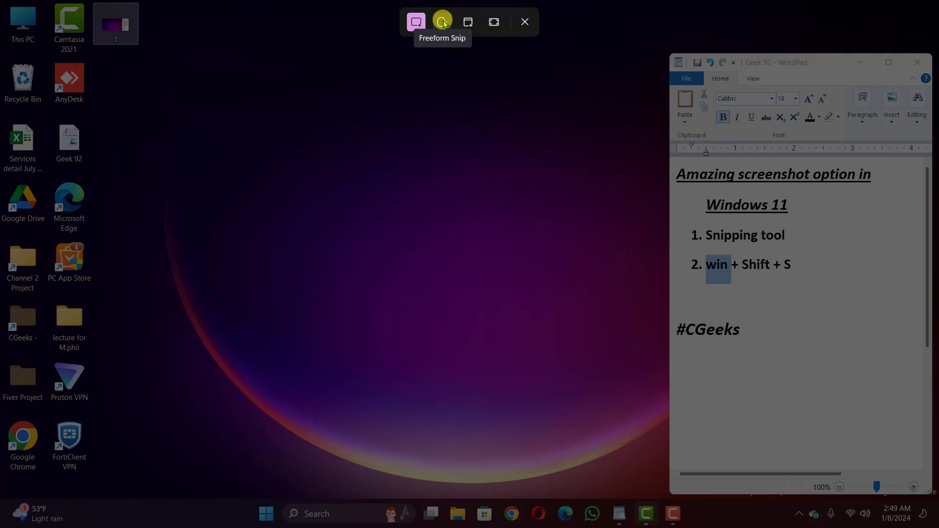
pyautogui.click(443, 23)
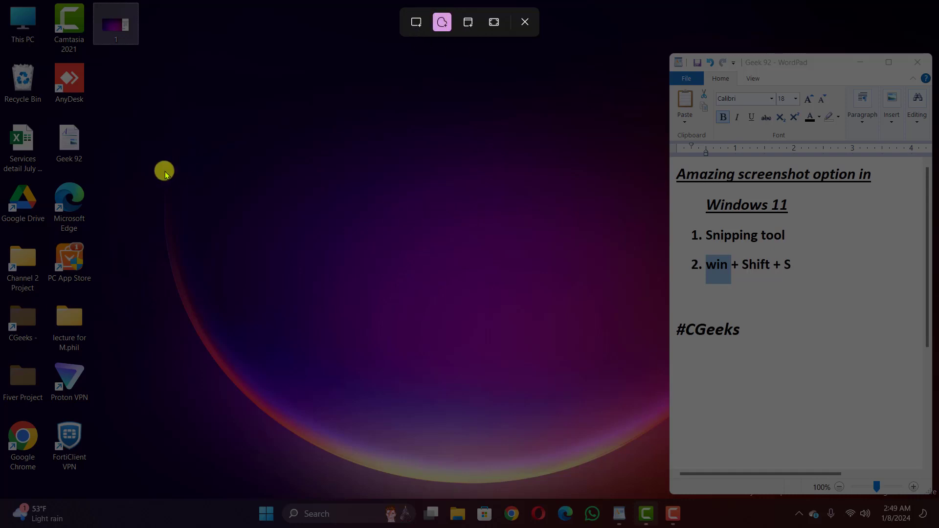
pyautogui.moveTo(131, 138)
pyautogui.mouseDown()
pyautogui.moveTo(96, 397)
pyautogui.moveTo(54, 336)
pyautogui.moveTo(14, 36)
pyautogui.moveTo(124, 89)
pyautogui.moveTo(138, 147)
pyautogui.mouseUp()
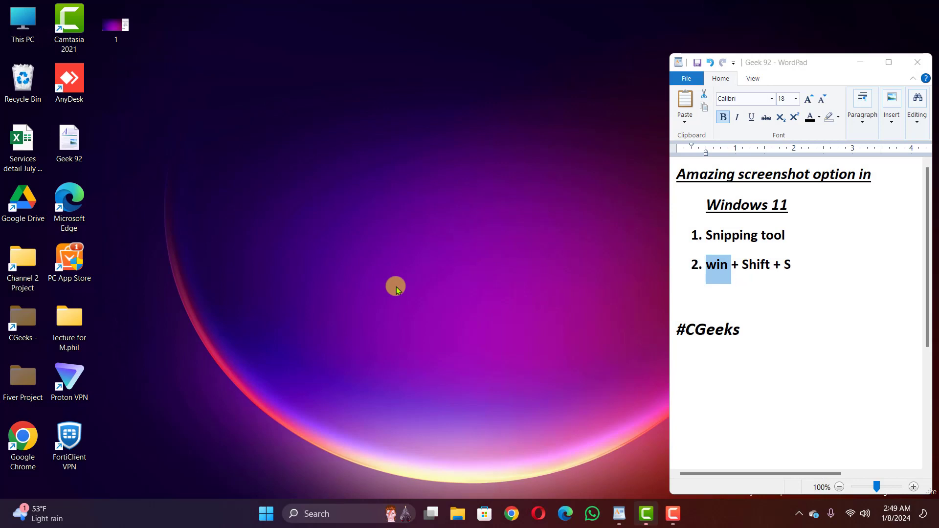
# Open the freeform snip from the notifications panel, then minimize the editor.
pyautogui.click(896, 513)
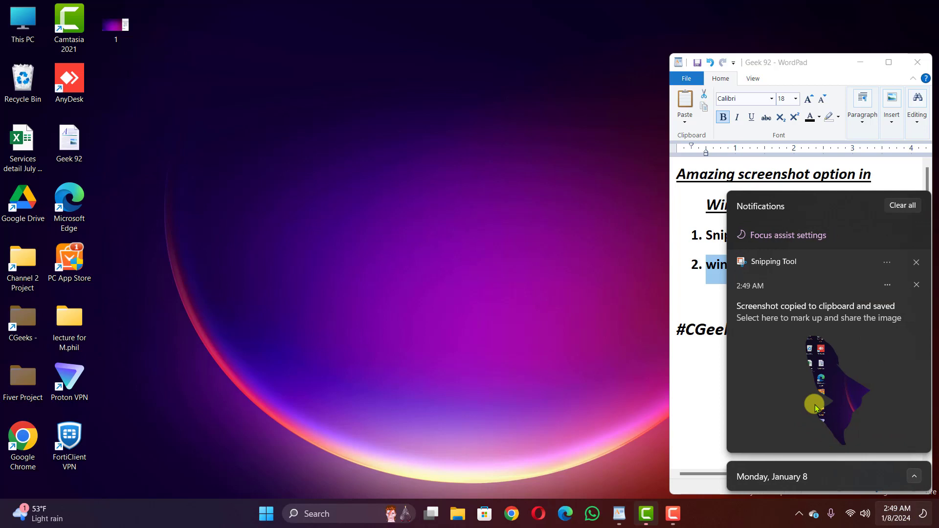
pyautogui.click(814, 404)
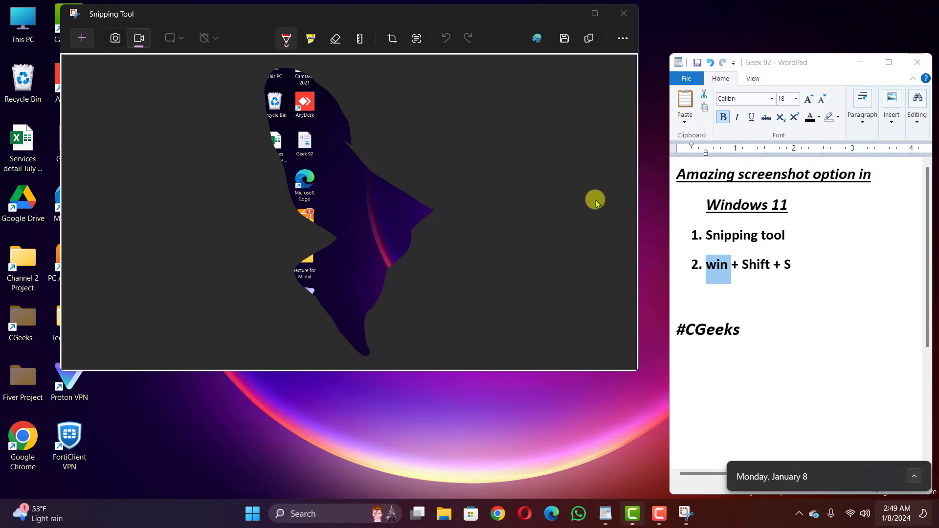
pyautogui.click(561, 16)
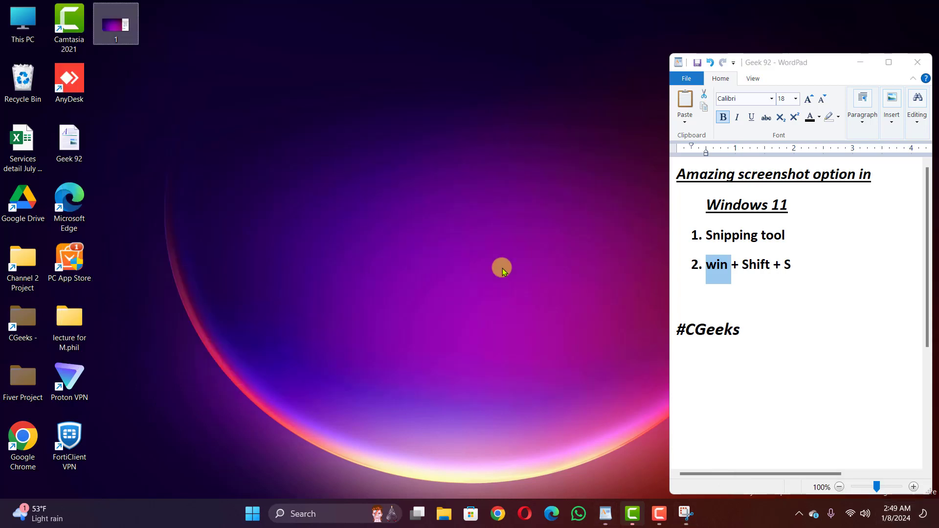
# Take a Window Snip of the desktop.
pyautogui.press('super+shift+s')
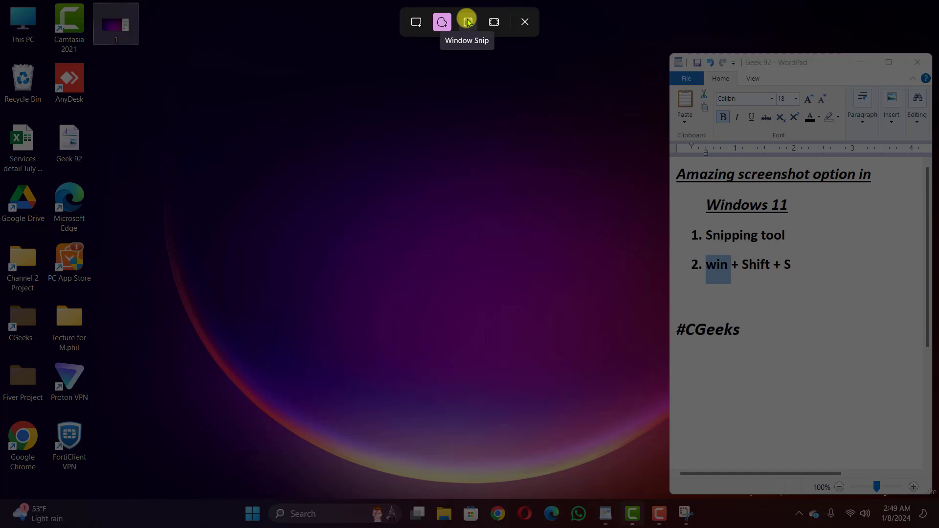
pyautogui.click(468, 23)
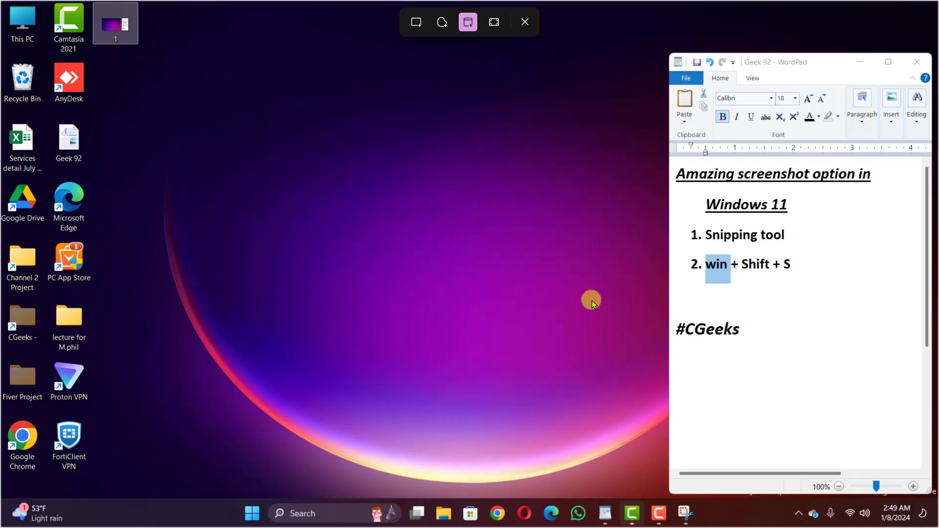
pyautogui.click(895, 518)
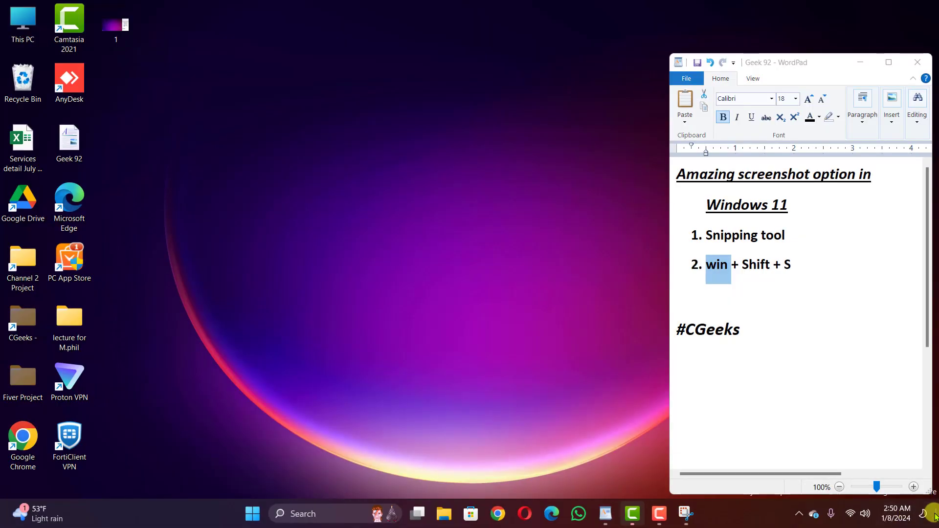
# Open the window snip from notifications, scroll through it, and close the editor.
pyautogui.click(898, 514)
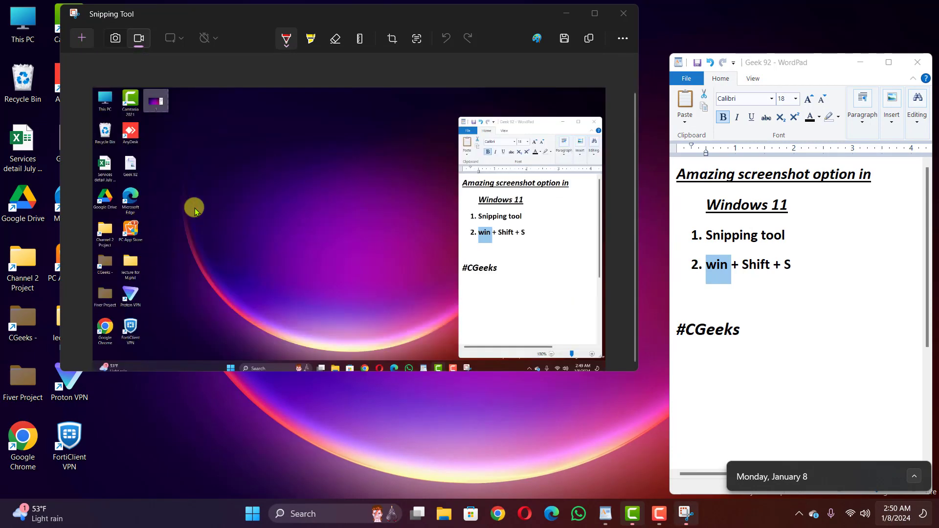
pyautogui.scroll(-3, 194, 210)
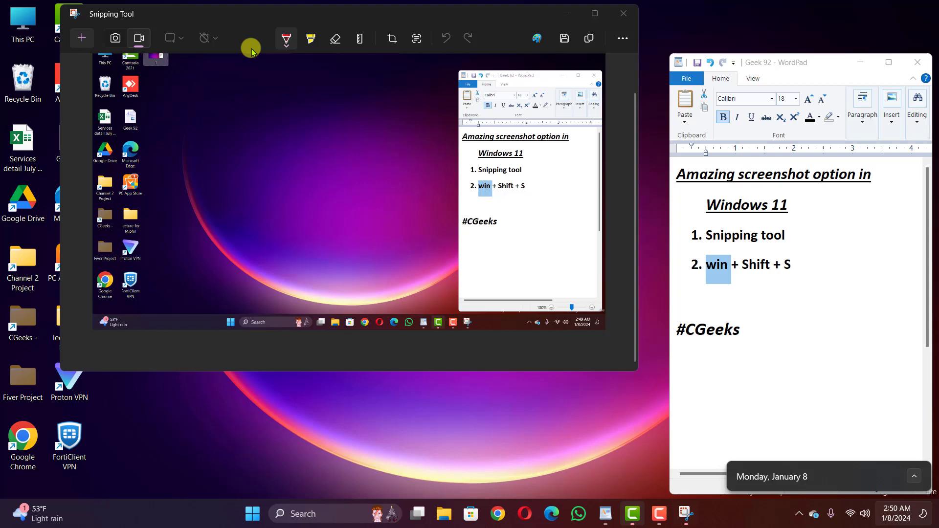
pyautogui.scroll(3, 342, 161)
pyautogui.scroll(-2, 423, 167)
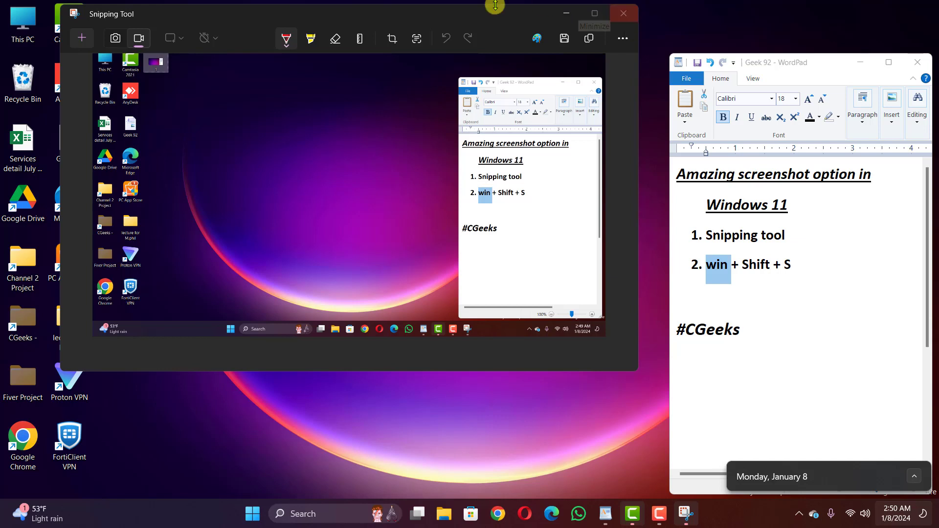
pyautogui.click(623, 13)
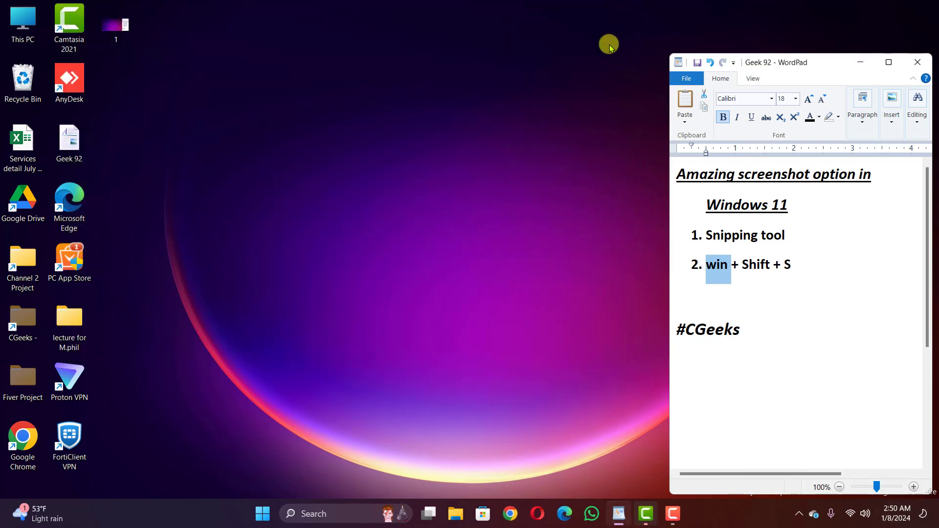
# Search 'sni' in the taskbar search and launch Snipping Tool from Best match.
pyautogui.press('super+shift+s')
pyautogui.click(313, 514)
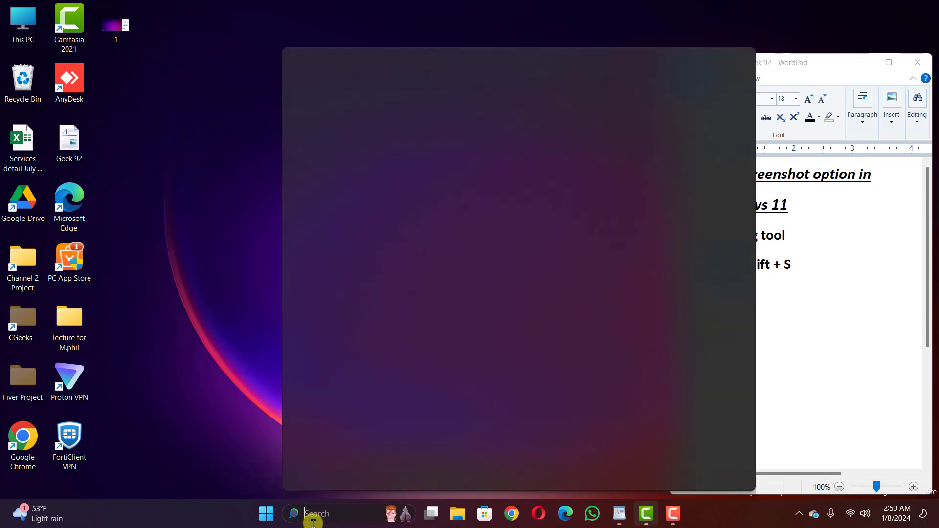
pyautogui.write('wi')
pyautogui.press('BackSpace')
pyautogui.press('BackSpace')
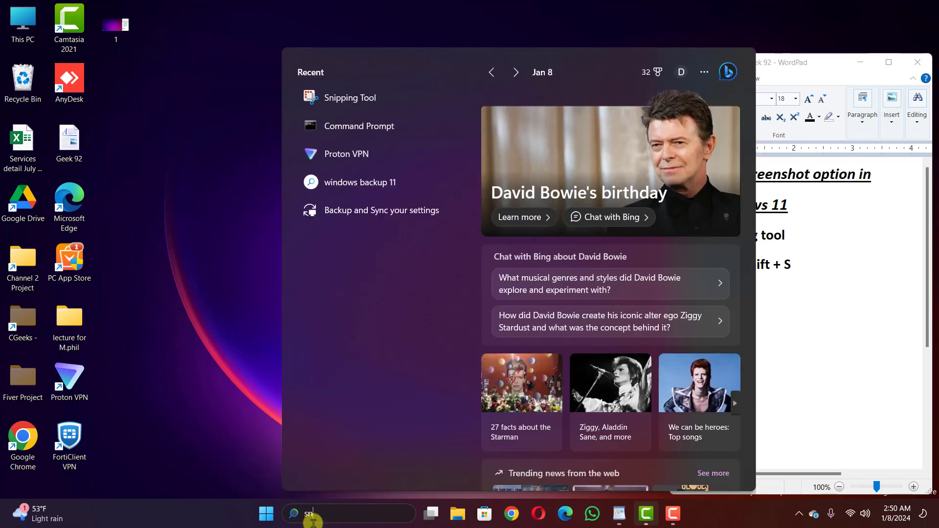
pyautogui.write('snipping Tool')
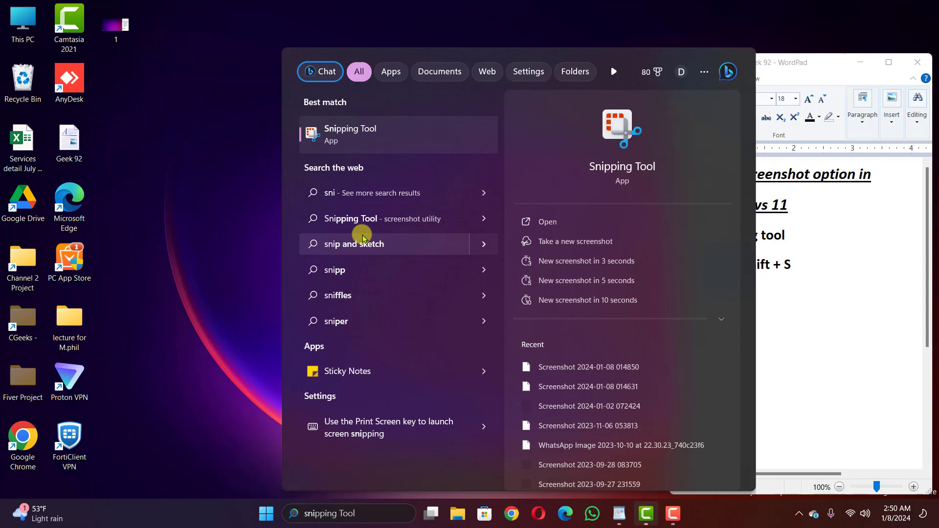
pyautogui.click(346, 142)
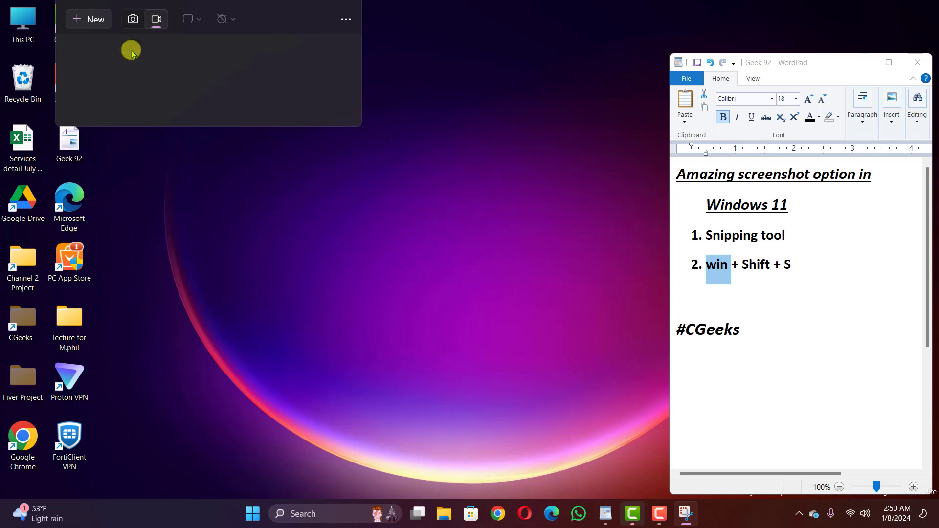
# Toggle between Snip and Record modes, leave Record selected, and start a new recording.
pyautogui.click(156, 26)
pyautogui.click(134, 22)
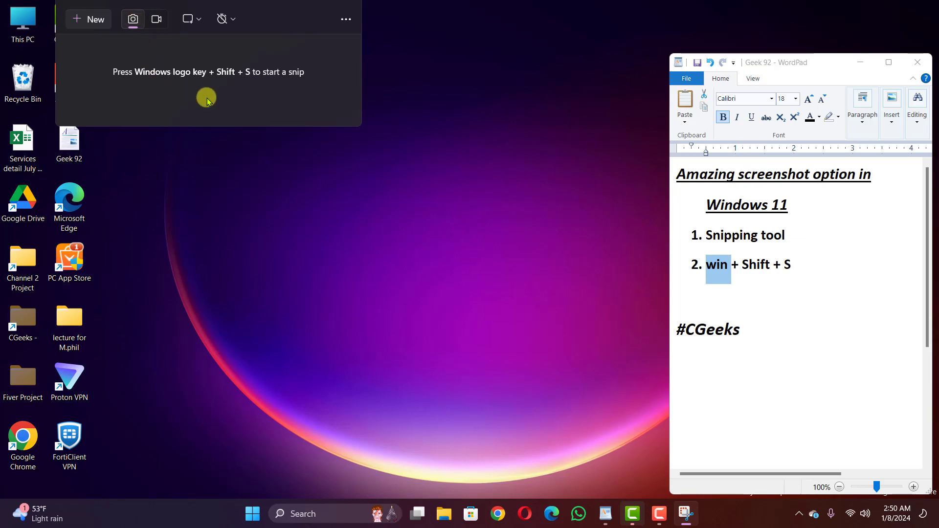
pyautogui.click(159, 23)
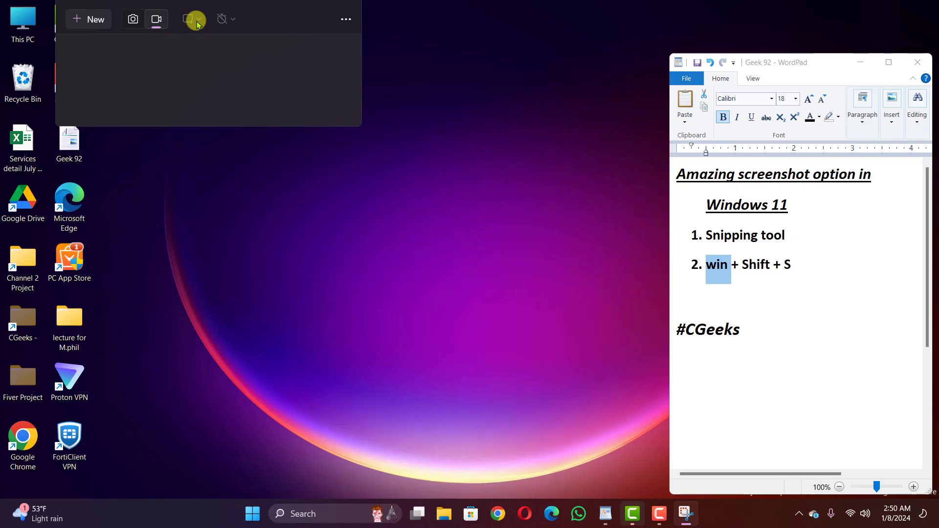
pyautogui.click(162, 24)
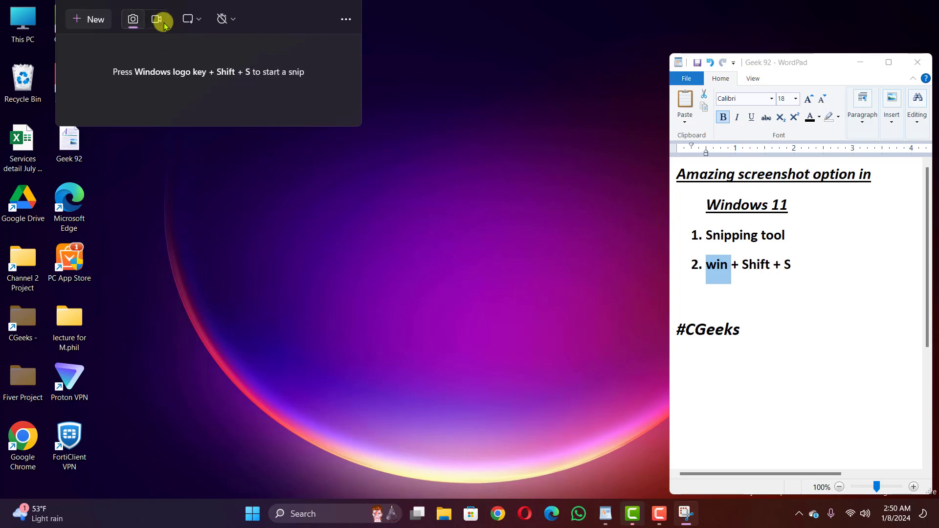
pyautogui.click(163, 24)
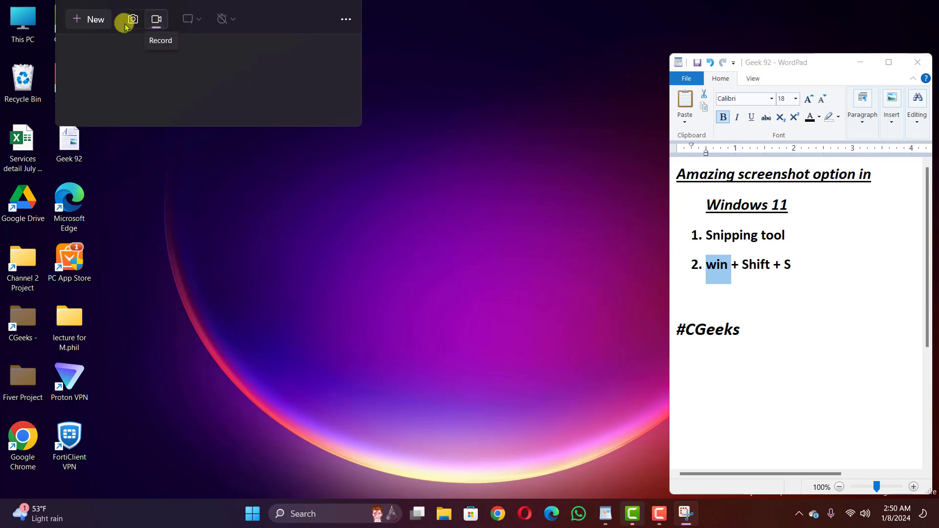
pyautogui.click(89, 20)
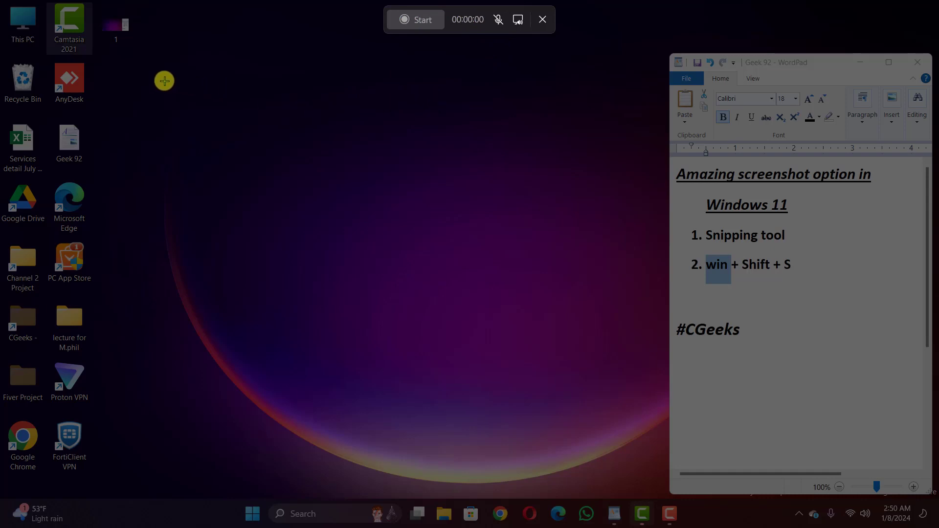
# Record the area around the WordPad notes while refreshing the desktop, then stop the capture.
pyautogui.moveTo(389, 96)
pyautogui.mouseDown()
pyautogui.moveTo(901, 454)
pyautogui.moveTo(844, 472)
pyautogui.mouseUp()
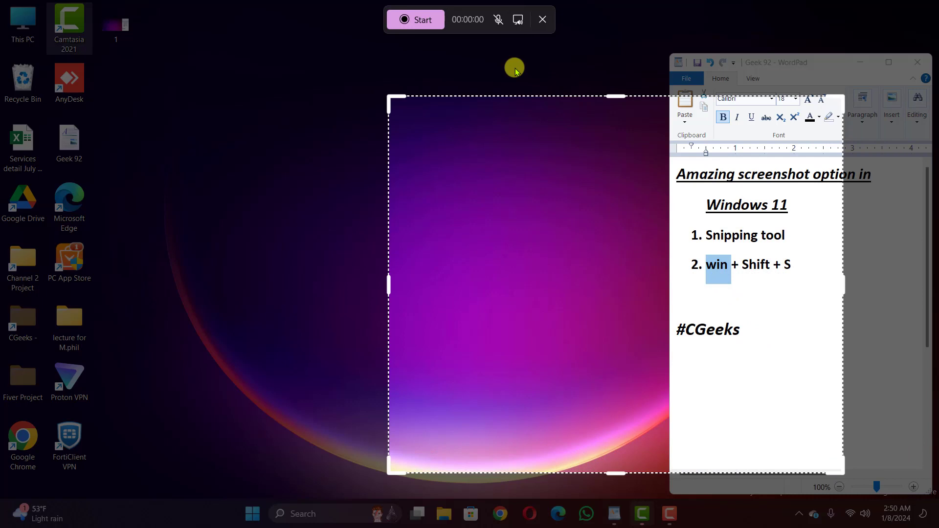
pyautogui.click(415, 21)
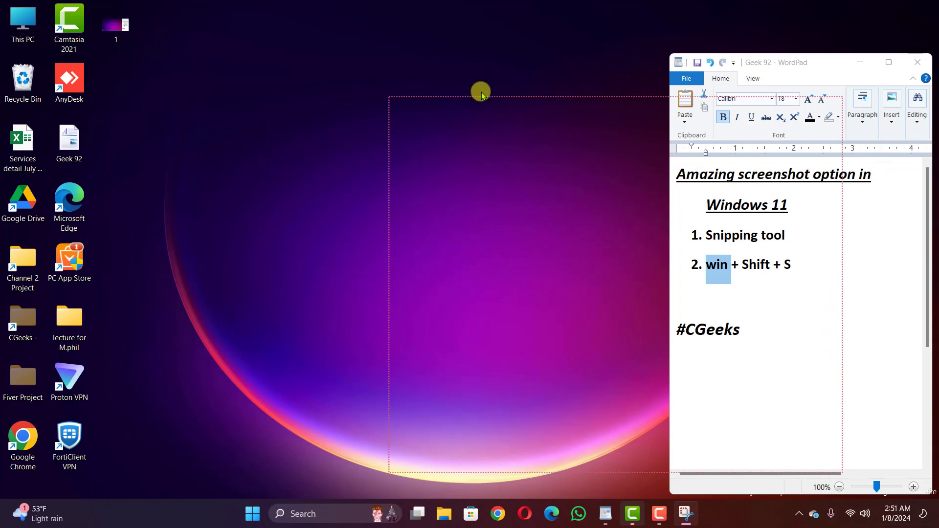
pyautogui.rightClick(514, 272)
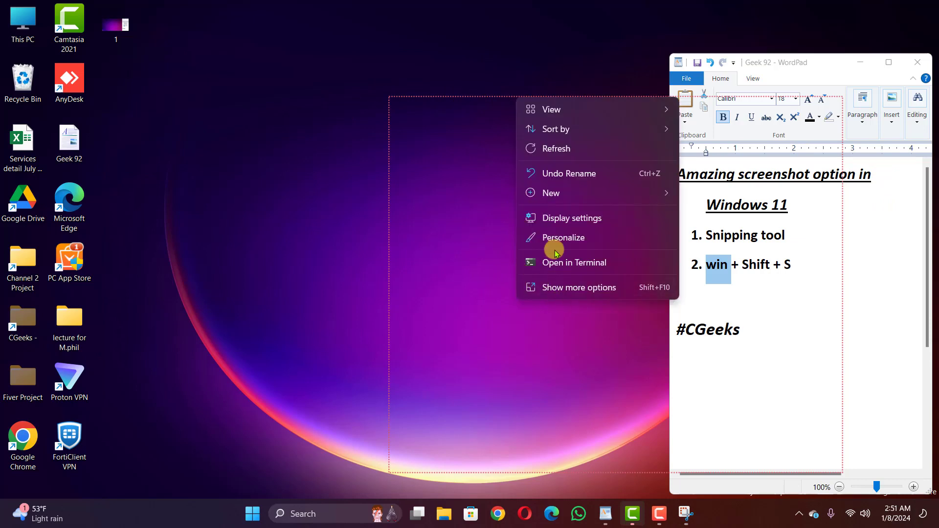
pyautogui.click(554, 148)
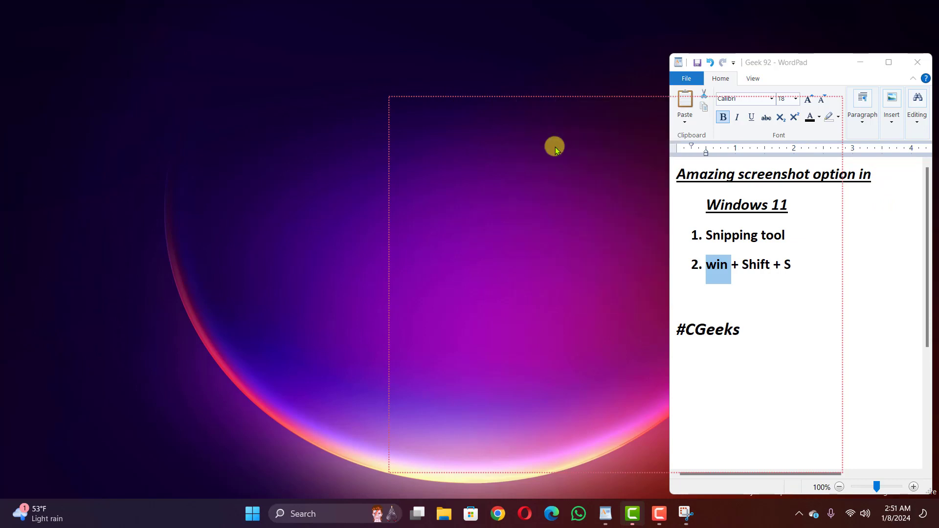
pyautogui.click(399, 22)
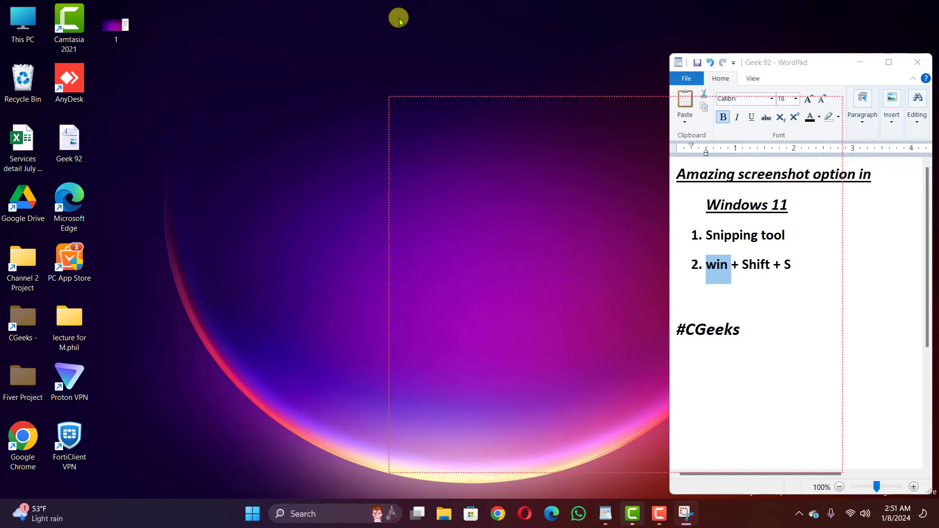
pyautogui.click(426, 21)
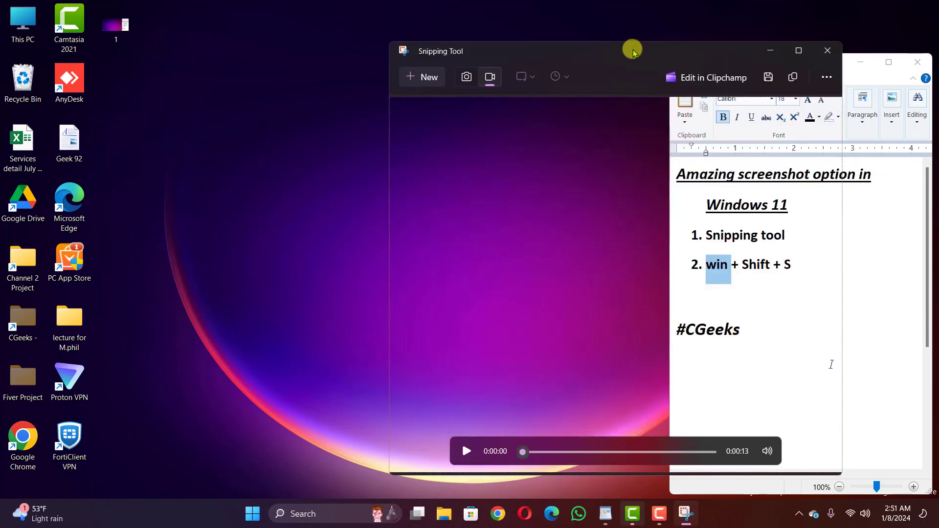
# Move the window aside, play the recording, then try Edit in Clipchamp and the ... menu.
pyautogui.moveTo(632, 53); pyautogui.dragTo(379, 20)
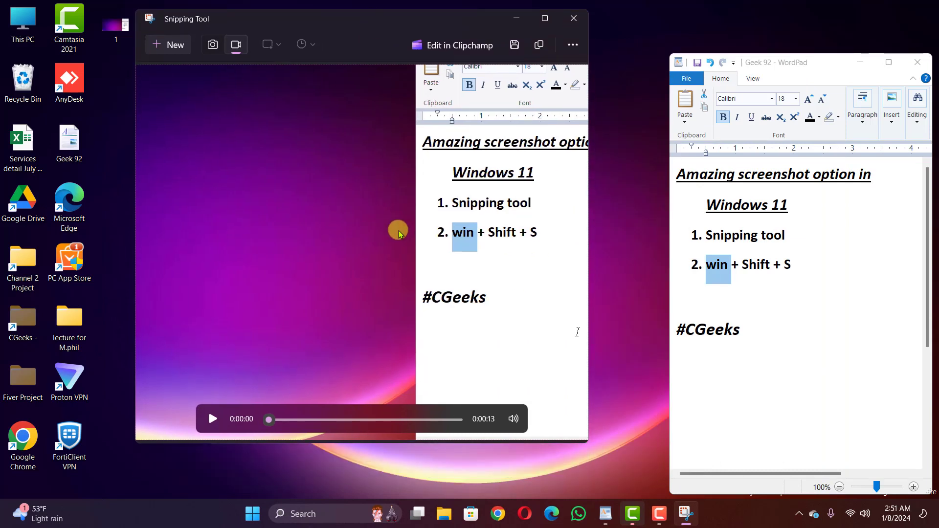
pyautogui.click(212, 418)
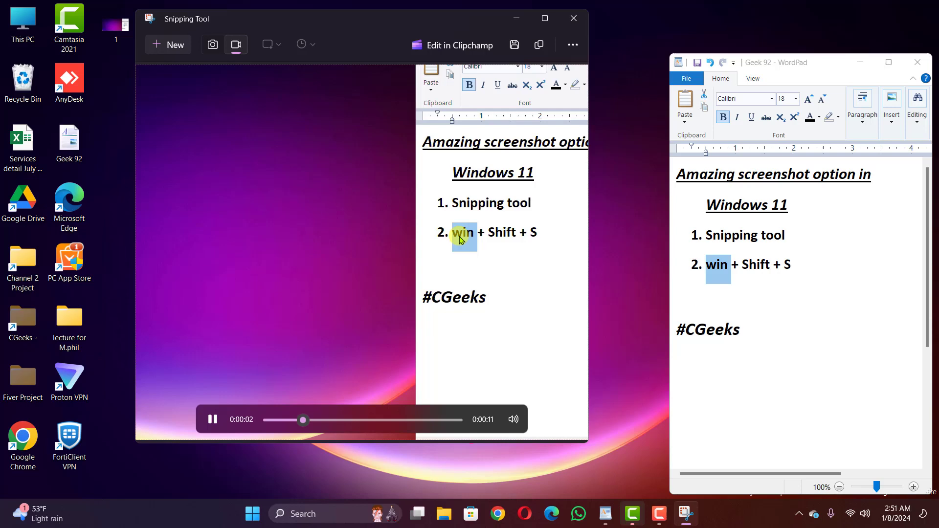
pyautogui.click(449, 45)
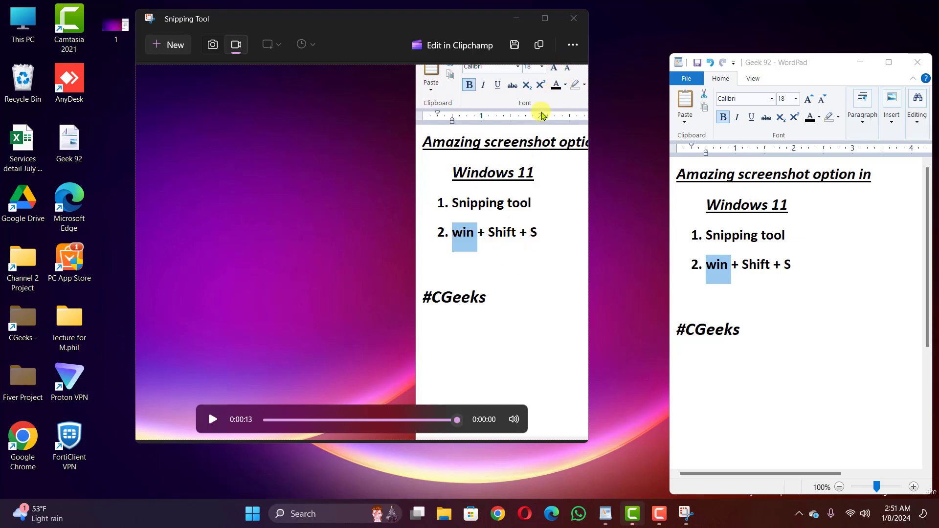
pyautogui.click(571, 46)
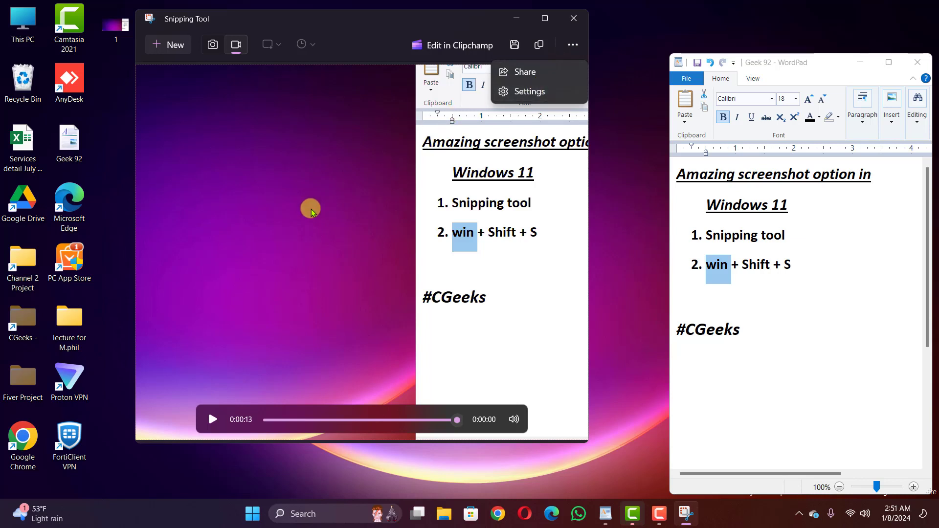
# Save the 13-second recording as an MP4 to the Desktop, then close its playback window.
pyautogui.click(289, 162)
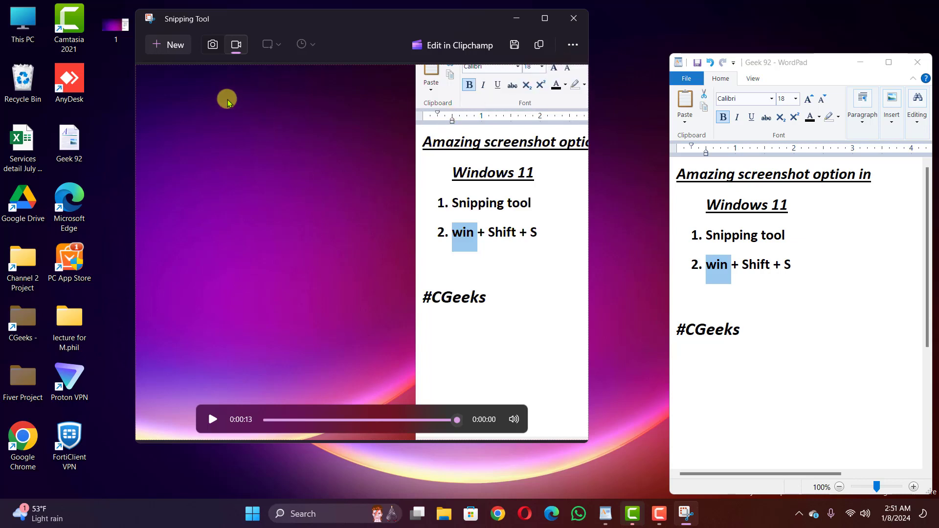
pyautogui.click(516, 45)
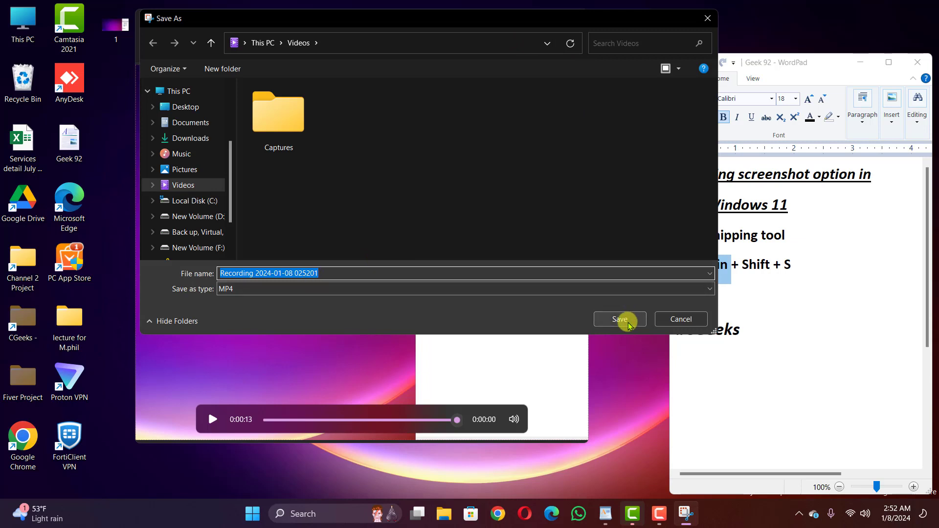
pyautogui.scroll(1, 176, 137)
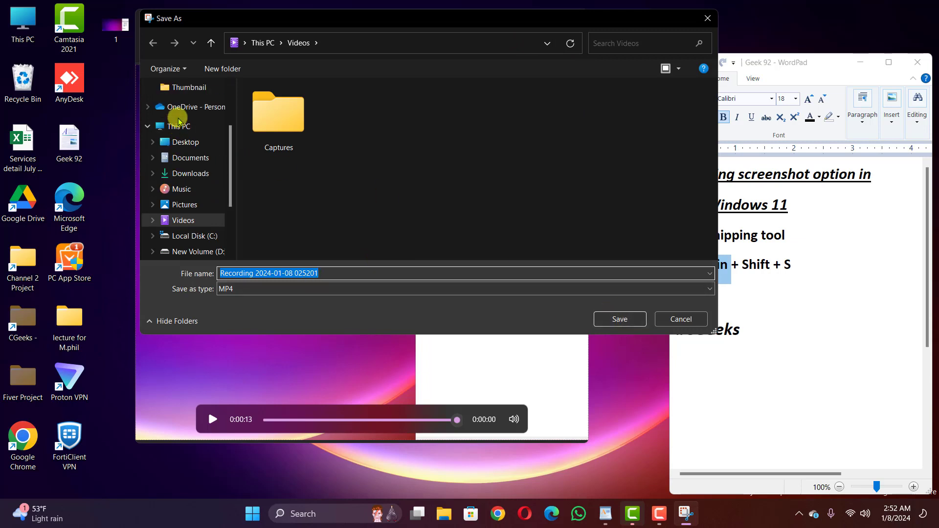
pyautogui.click(176, 142)
pyautogui.click(617, 318)
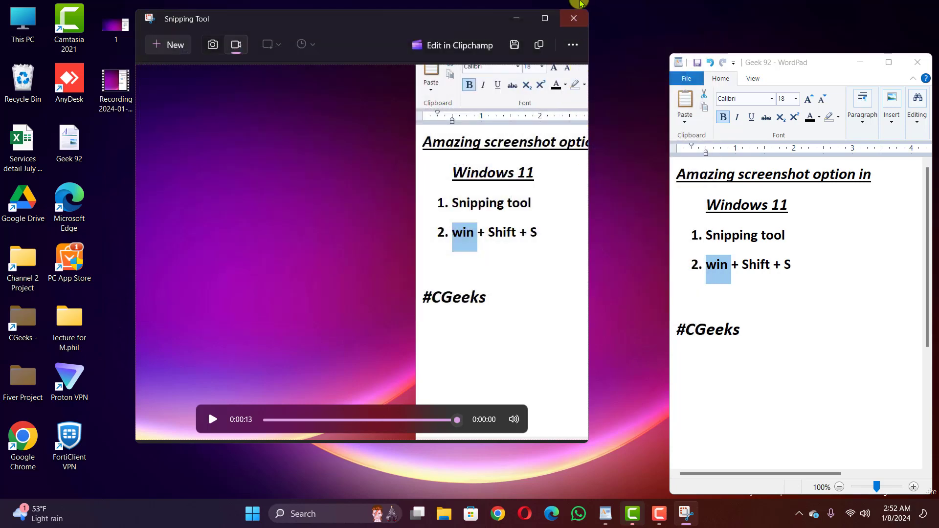
pyautogui.click(573, 18)
pyautogui.click(122, 101)
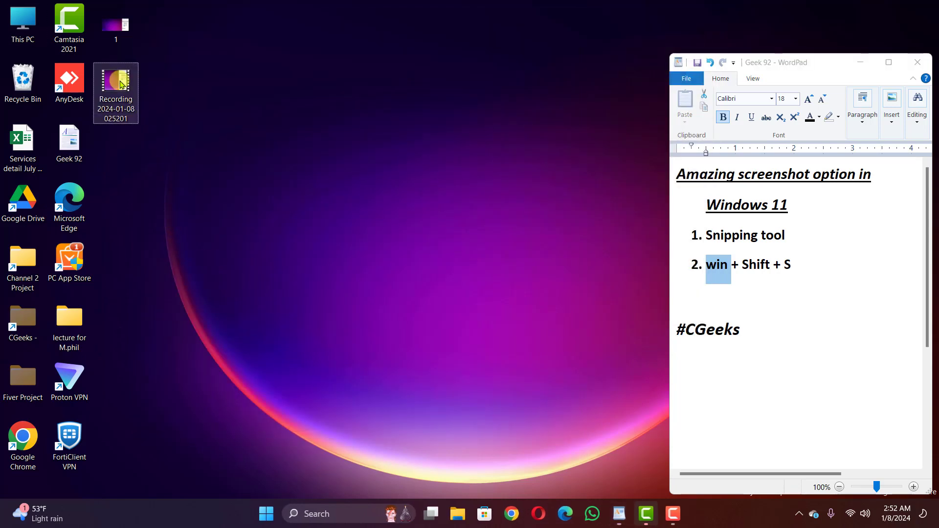